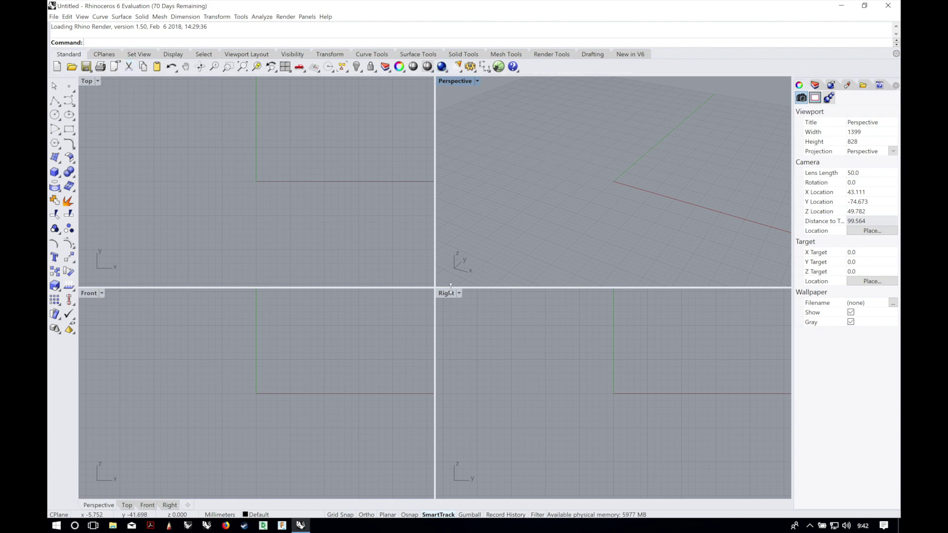
Examine the construction plane in the Perspective, Top, Front and Right viewports by orbiting, zooming and panning.
right_drag(513, 207, 548, 212)
right_drag(579, 180, 631, 185)
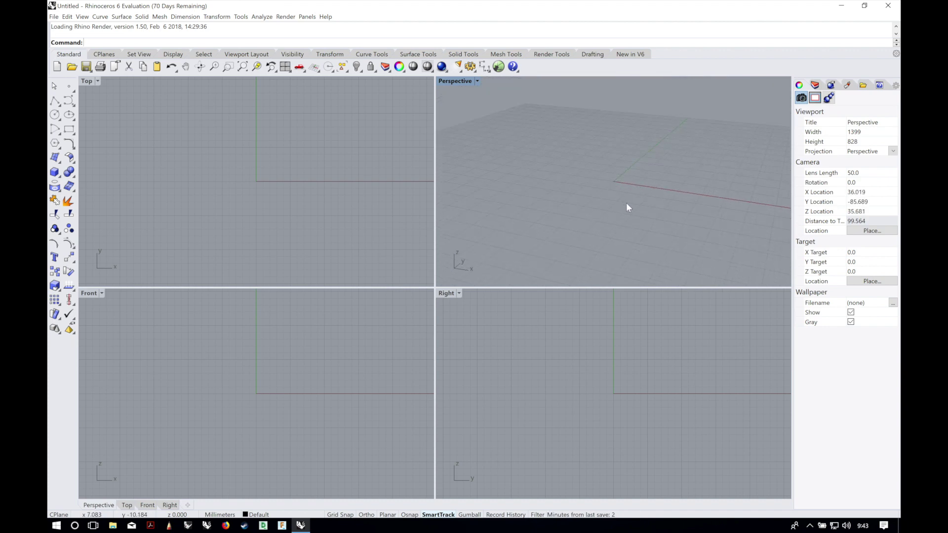
scroll(614, 175, up, 5)
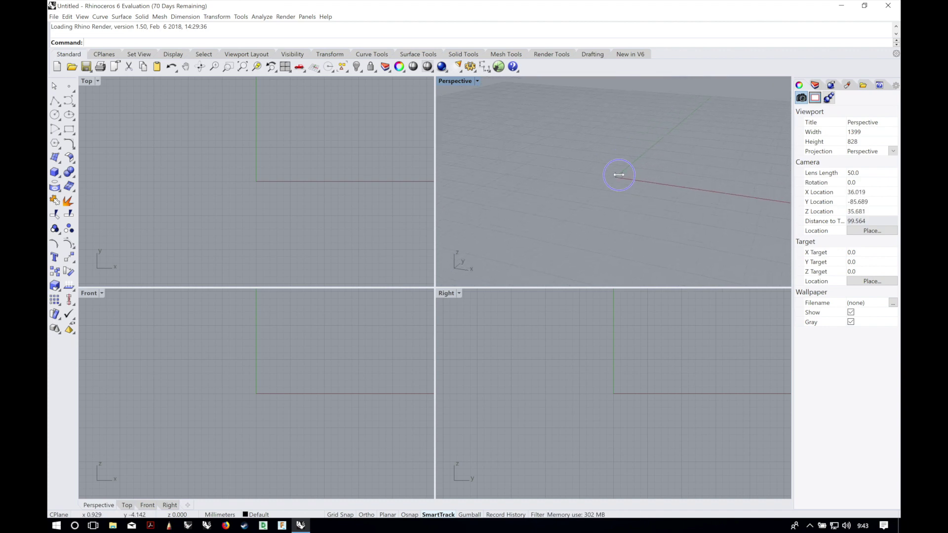
scroll(617, 195, down, 8)
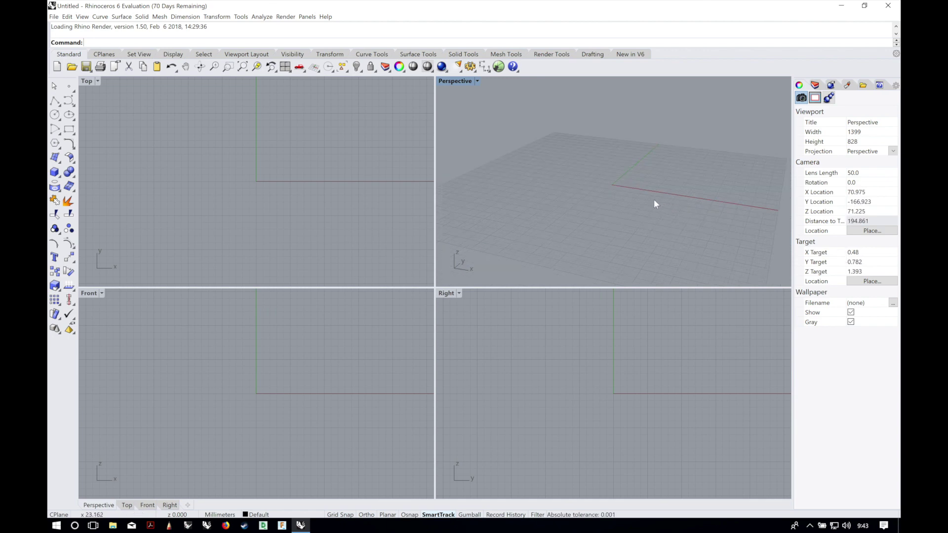
mouse_move(629, 184)
shift+right_down()
mouse_move(605, 197)
mouse_move(612, 171)
mouse_move(570, 212)
mouse_move(647, 188)
mouse_move(599, 173)
mouse_move(624, 201)
shift+right_up()
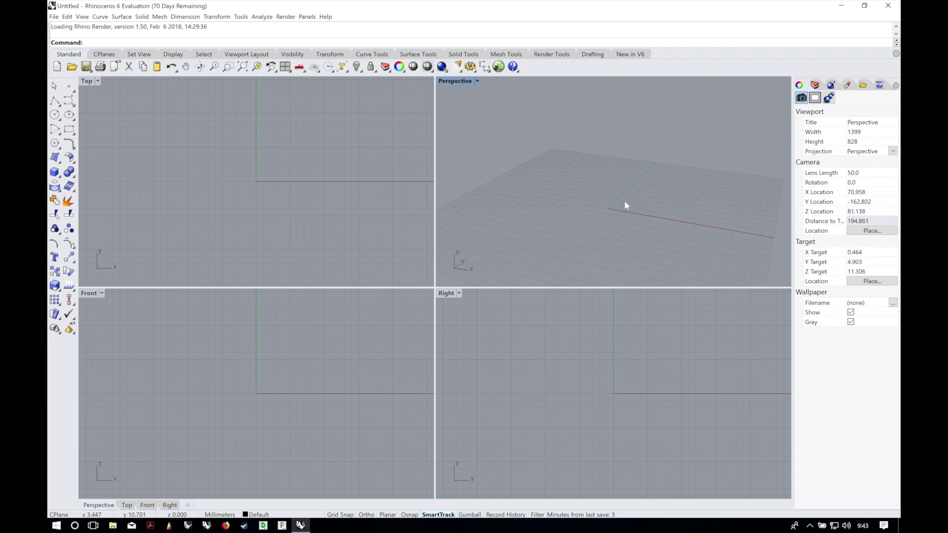
right_drag(314, 199, 306, 202)
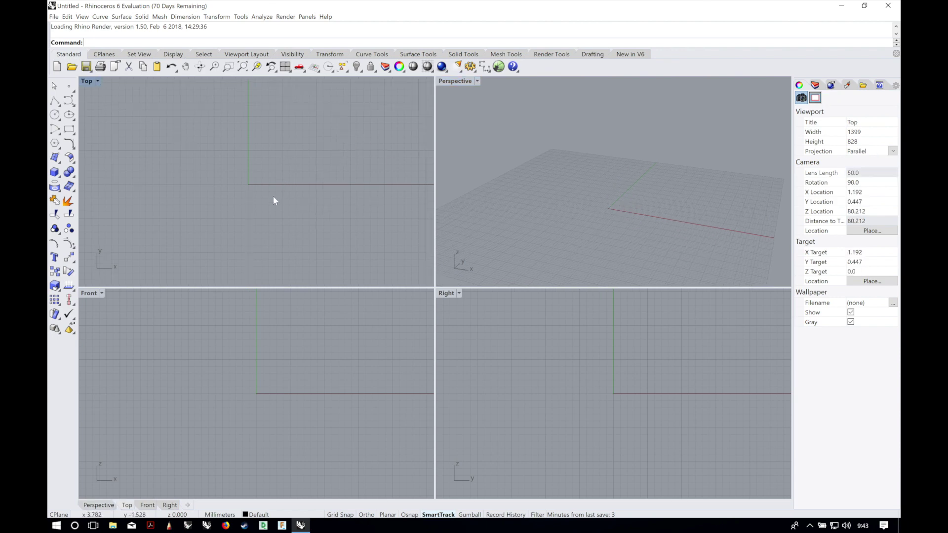
mouse_move(258, 201)
right_down()
mouse_move(260, 216)
mouse_move(267, 175)
mouse_move(265, 218)
right_up()
right_drag(308, 341, 271, 338)
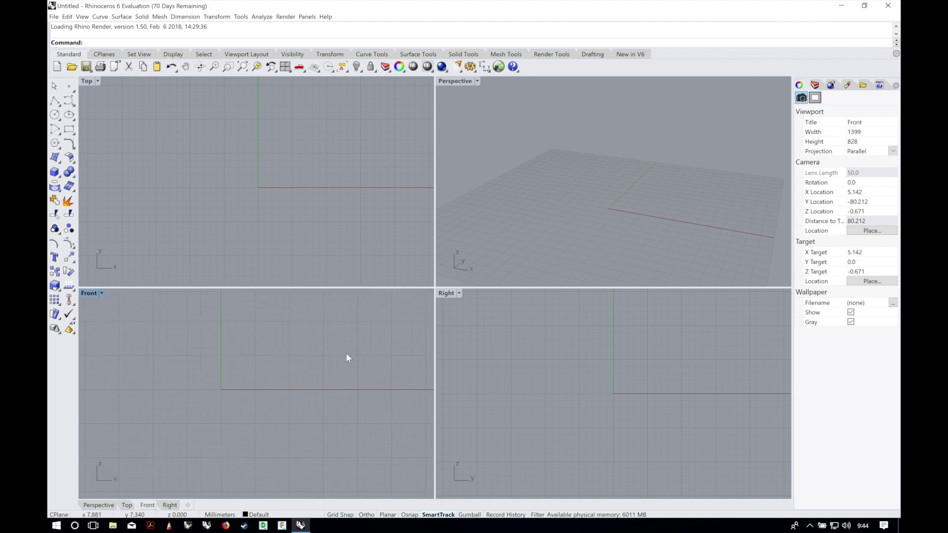
right_drag(602, 363, 569, 368)
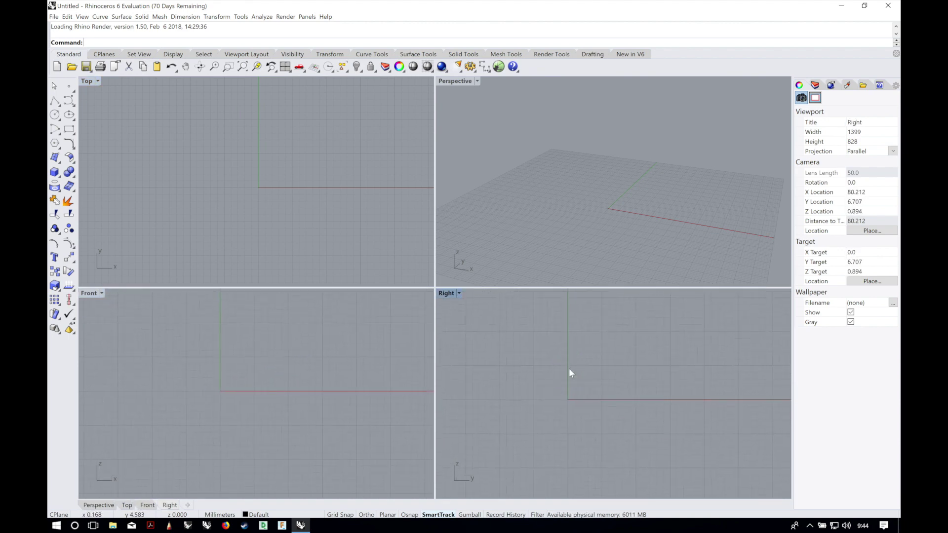
right_drag(260, 194, 285, 195)
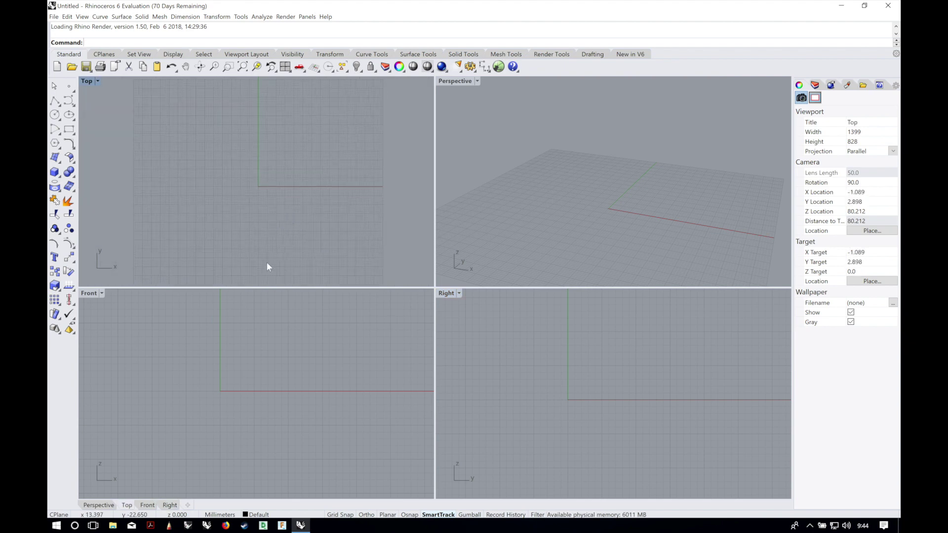
right_drag(252, 389, 272, 383)
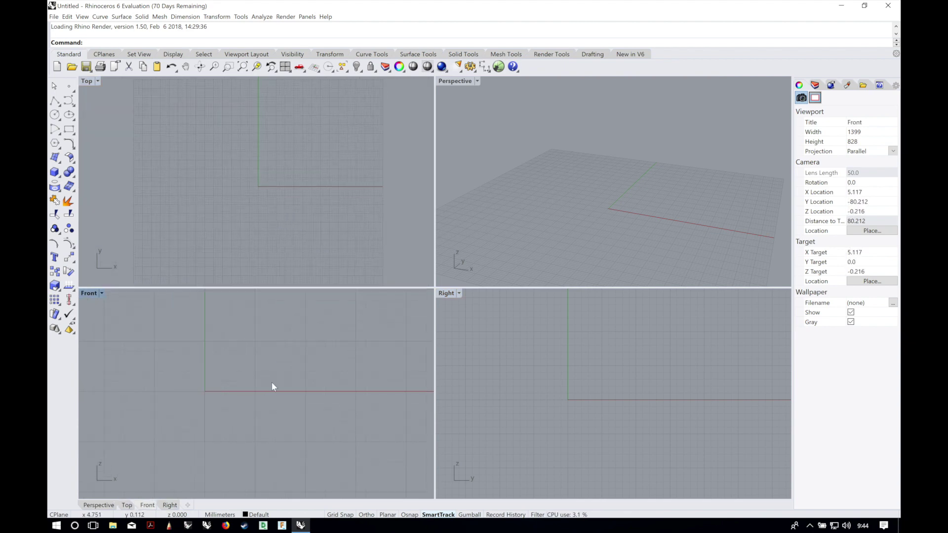
mouse_move(557, 405)
right_down()
mouse_move(571, 360)
mouse_move(571, 407)
right_up()
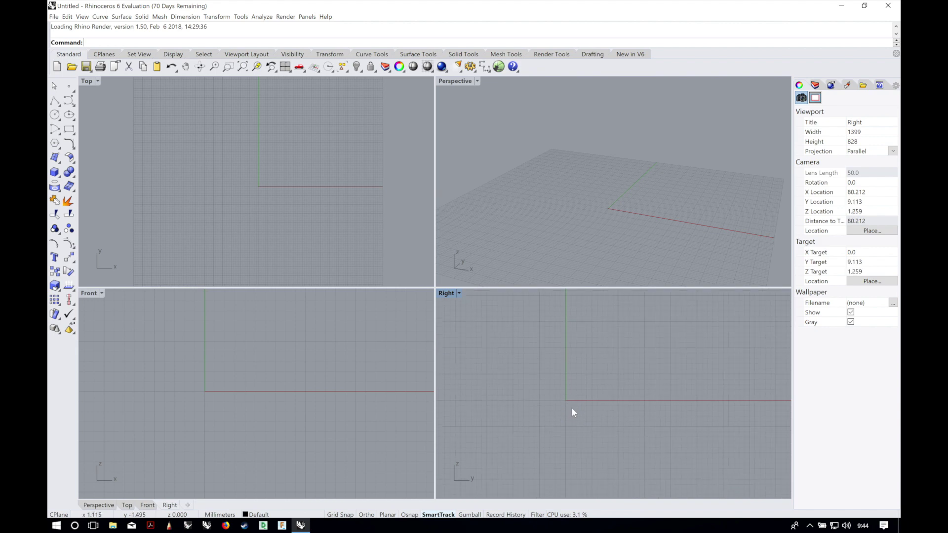
Maximize the Perspective viewport, view Top, Front and Right at full size, and return to the maximized Perspective viewport.
click(448, 143)
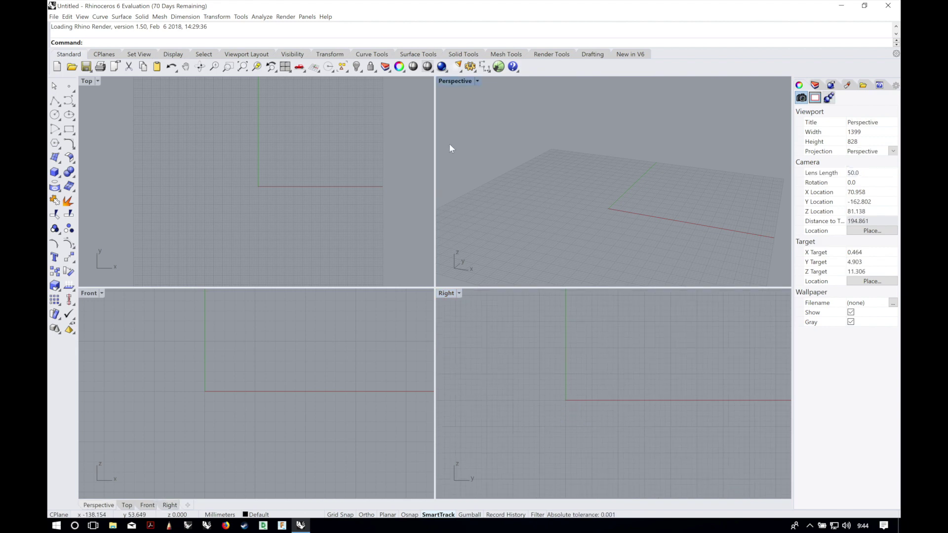
double_click(454, 81)
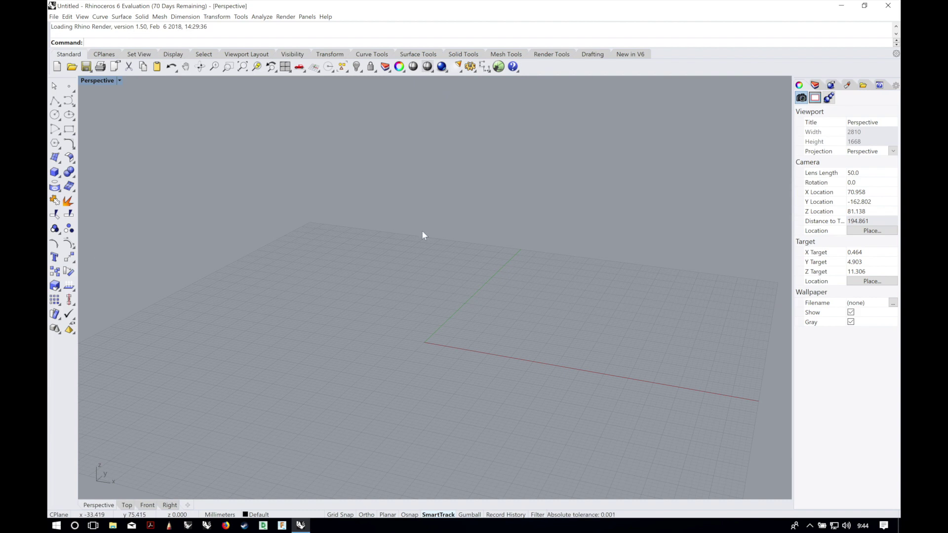
click(127, 505)
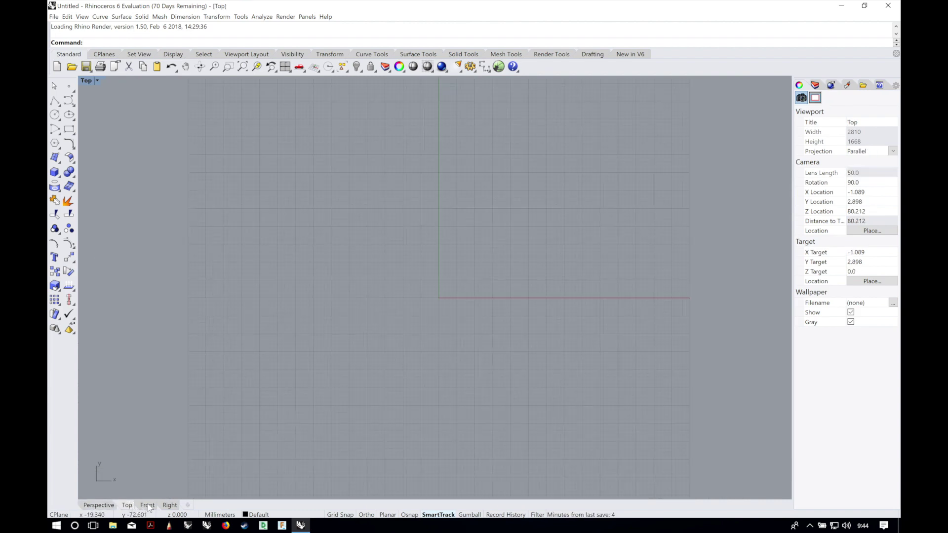
click(147, 505)
click(170, 505)
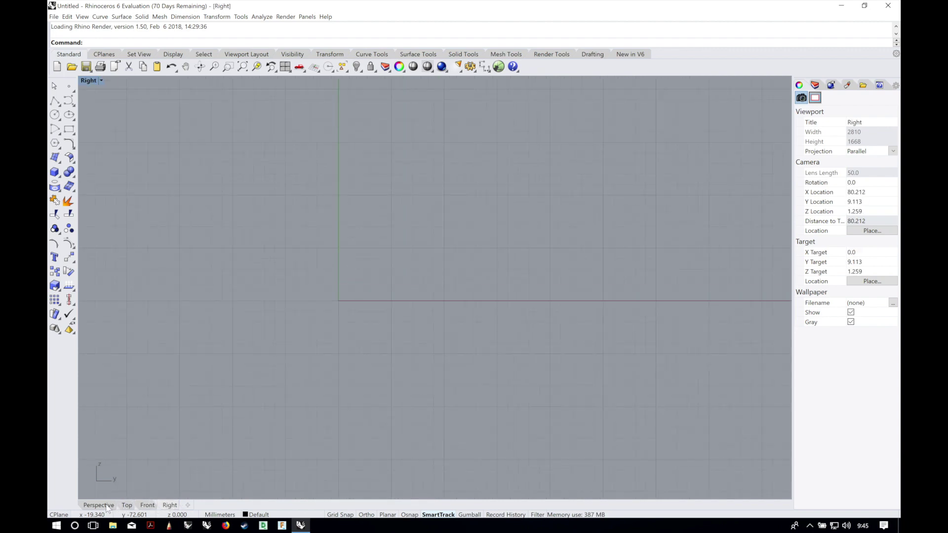
click(107, 506)
right_drag(494, 375, 532, 328)
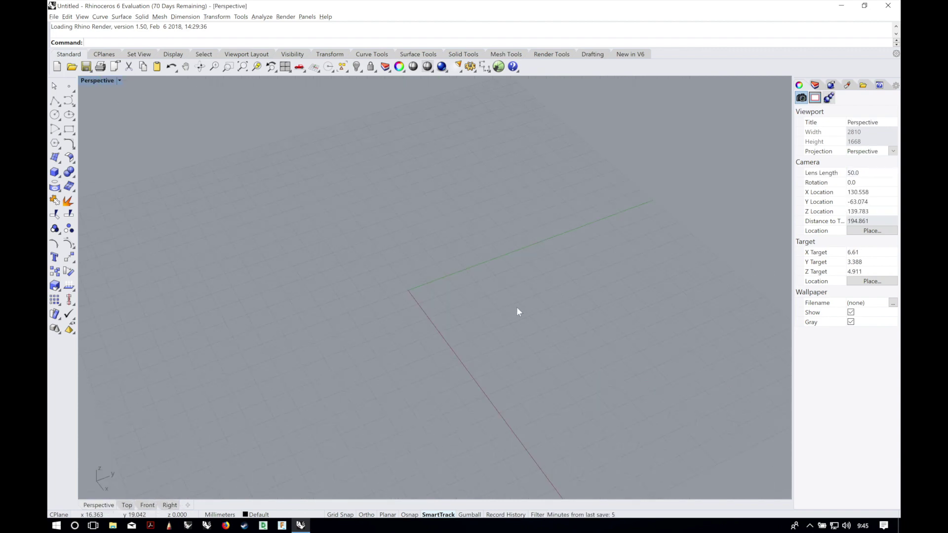
double_click(91, 82)
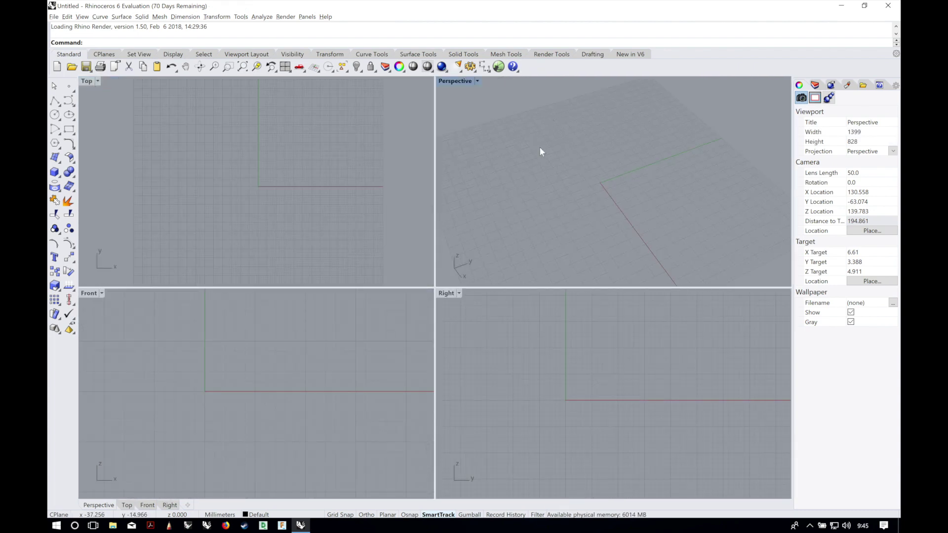
double_click(454, 81)
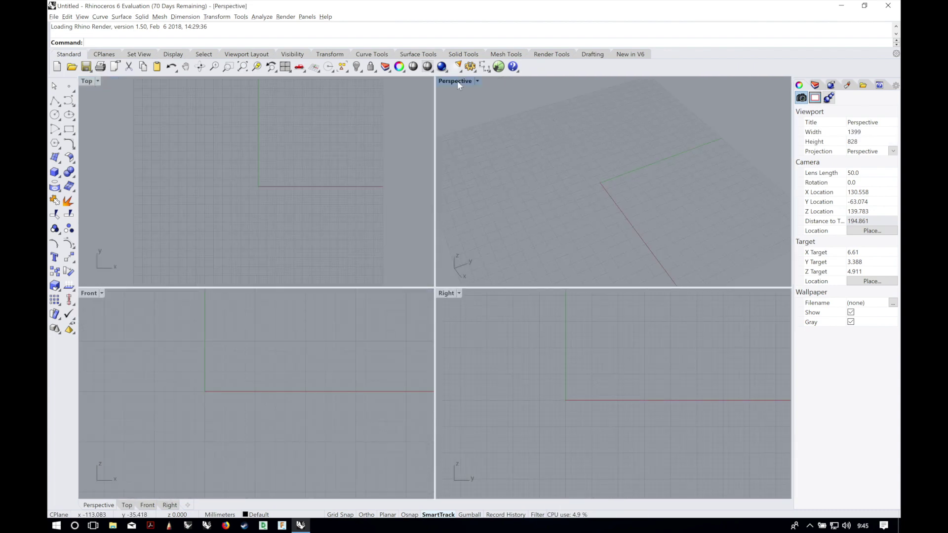
Draw a corner-to-corner rectangle around the origin on the construction plane in the Perspective viewport.
right_drag(374, 332, 428, 349)
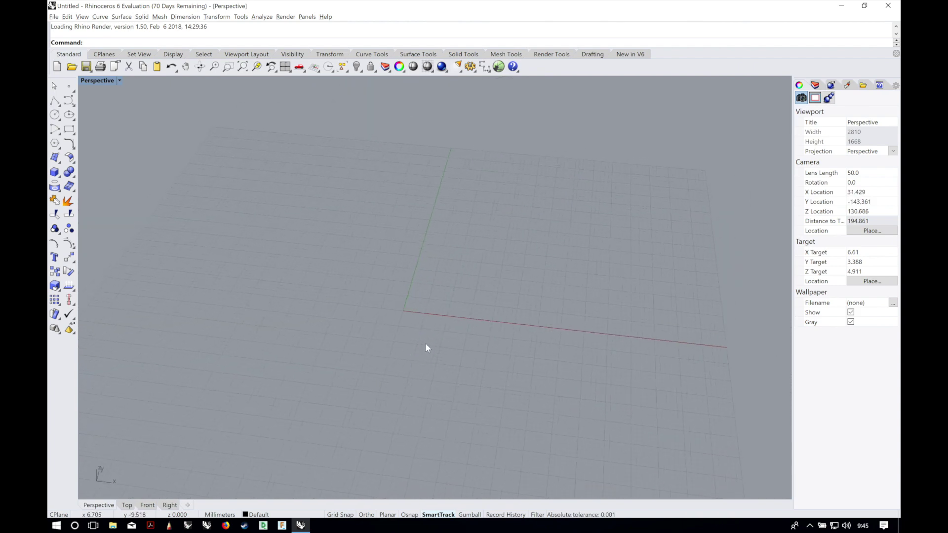
click(69, 130)
click(289, 374)
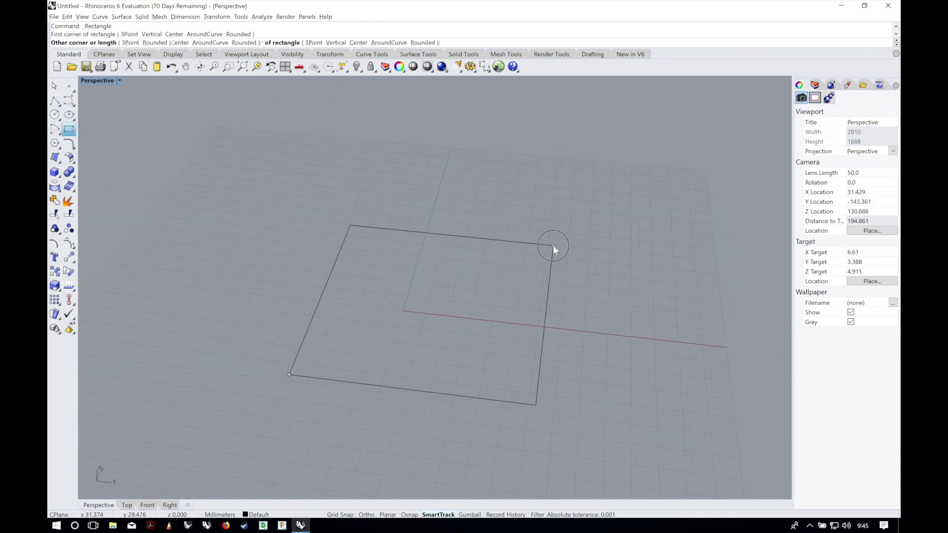
click(553, 245)
Select the rectangle's corner control point farthest along negative X and Y and turn on the Gumball.
right_drag(552, 244, 511, 378)
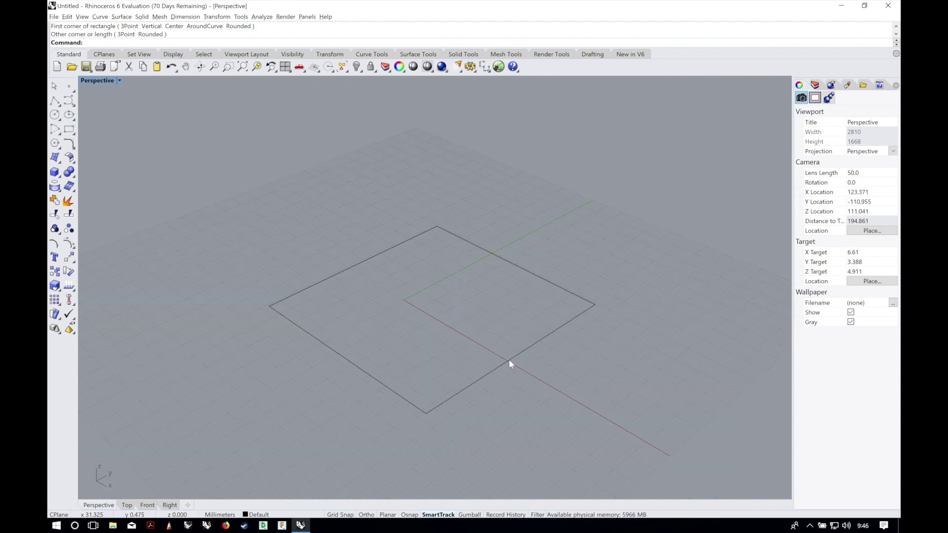
click(509, 359)
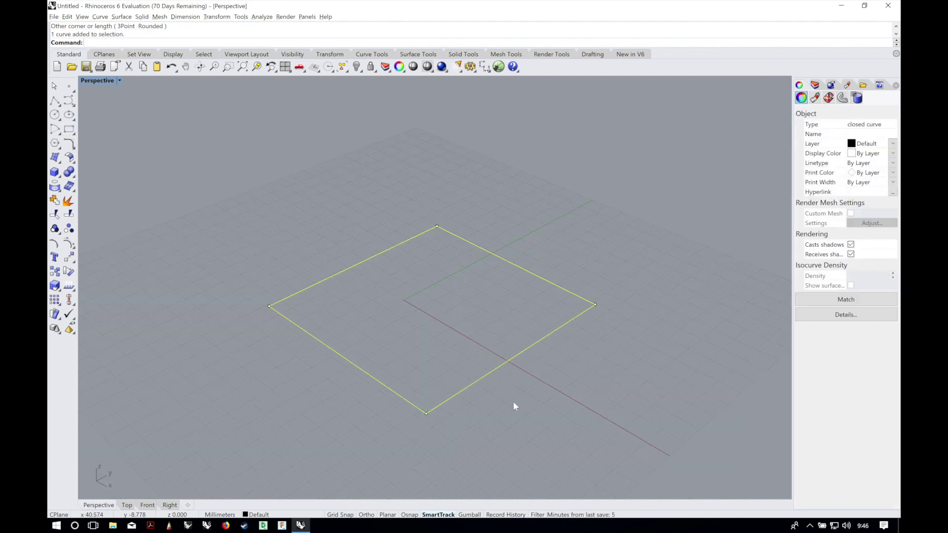
click(269, 306)
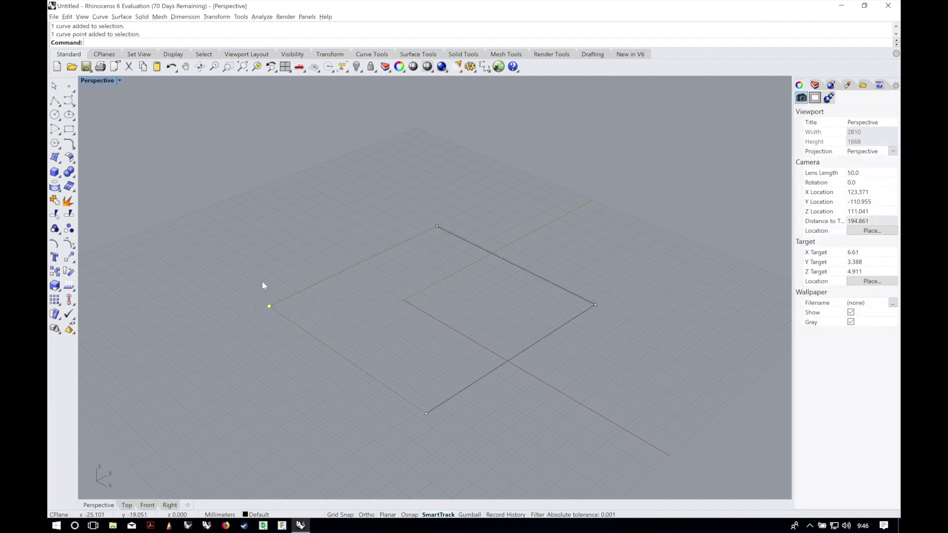
click(469, 514)
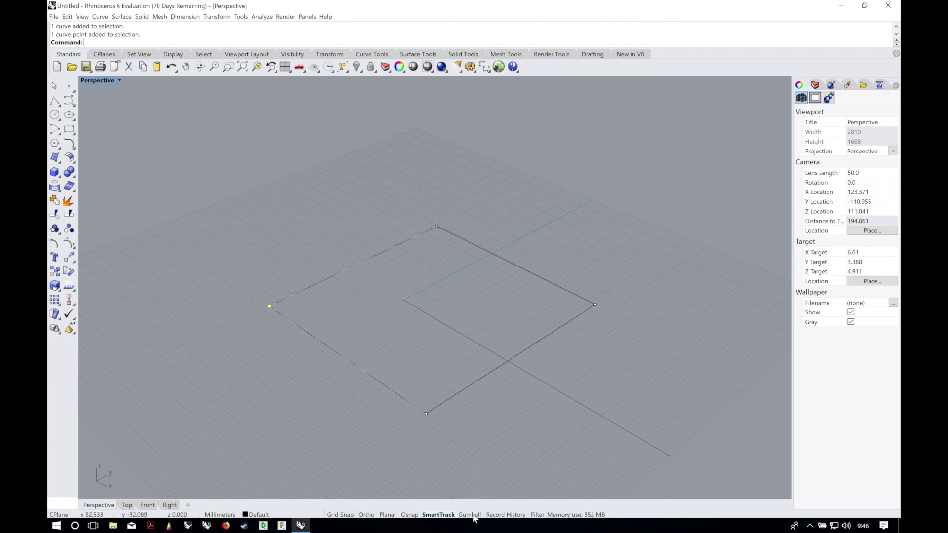
Turn on Grid Snap and try picking a snapped start point with the Line command.
click(409, 514)
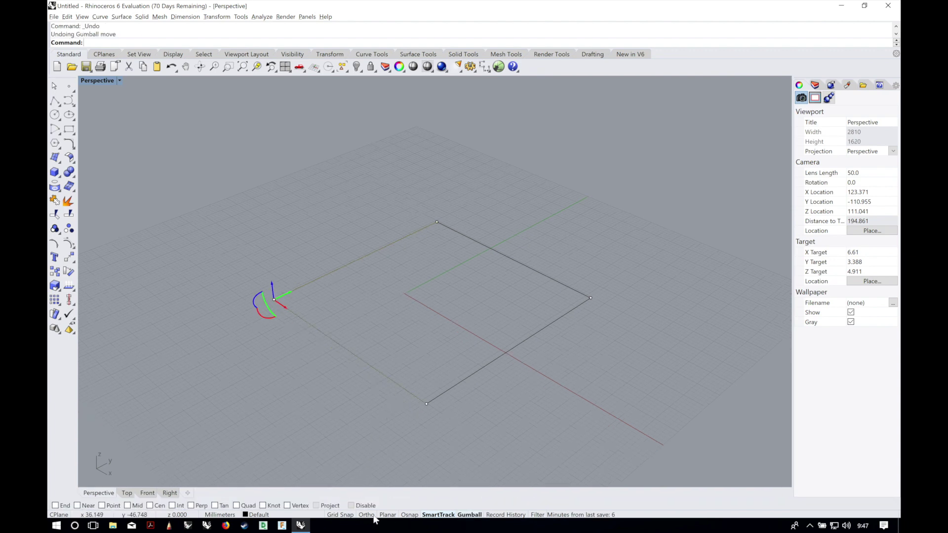
click(344, 515)
text(line)
key(Return)
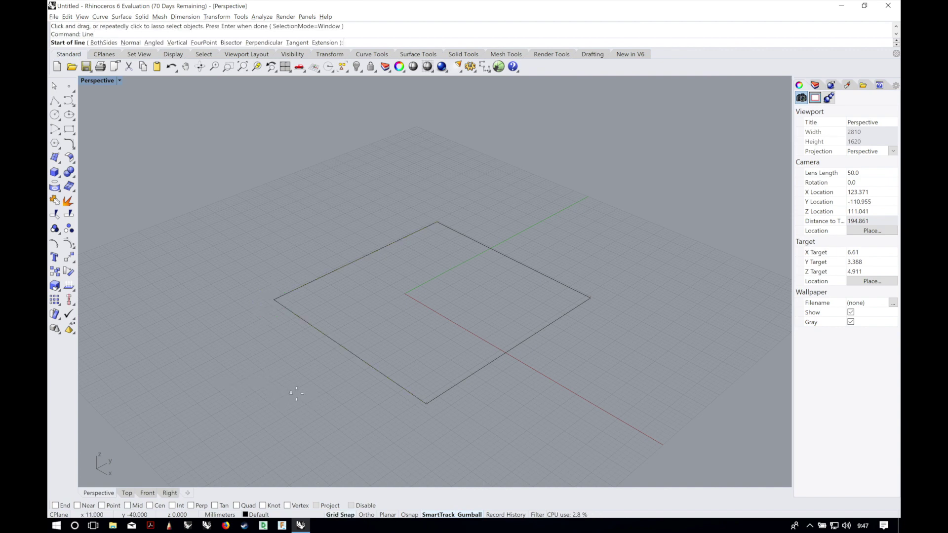
scroll(296, 394, up, 8)
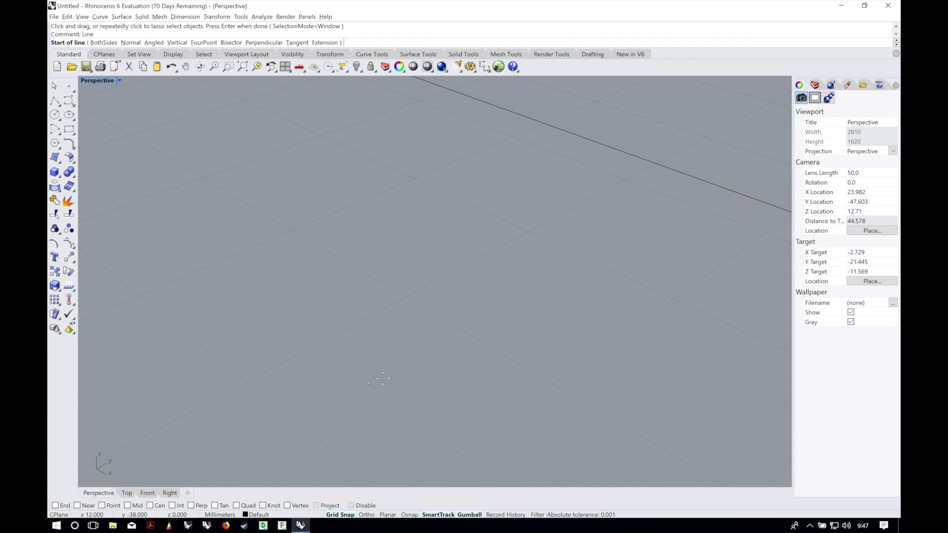
scroll(389, 341, down, 10)
key(Escape)
click(409, 514)
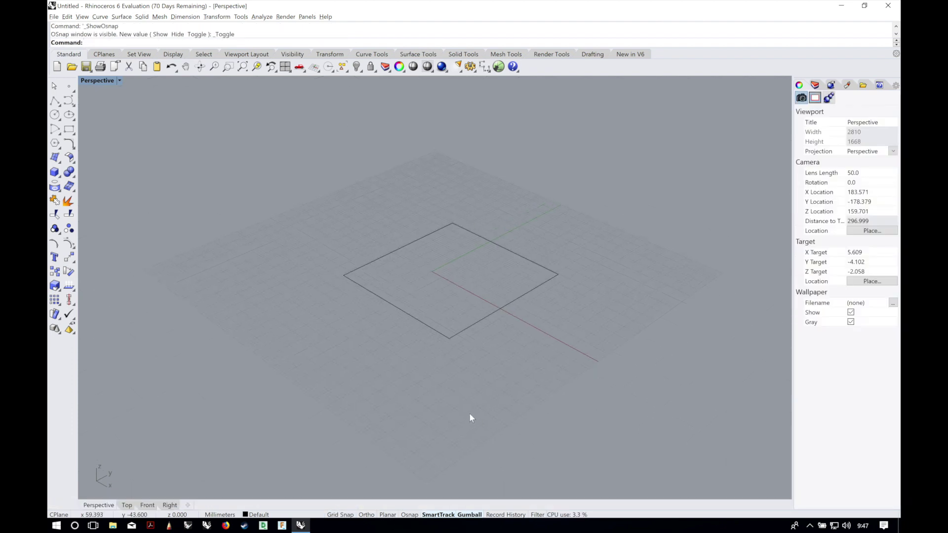
Enable the End and Mid object snaps and test them on the rectangle with the Polyline command.
click(55, 100)
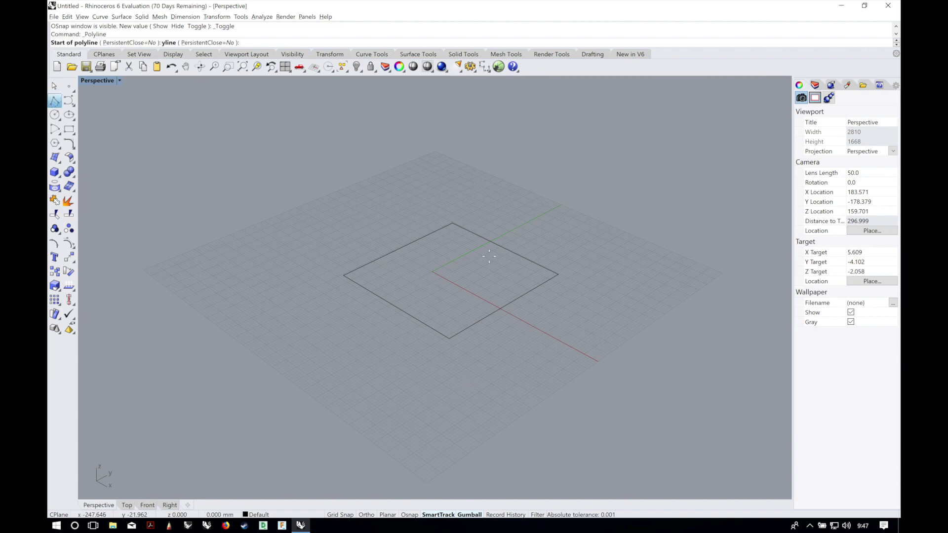
click(410, 515)
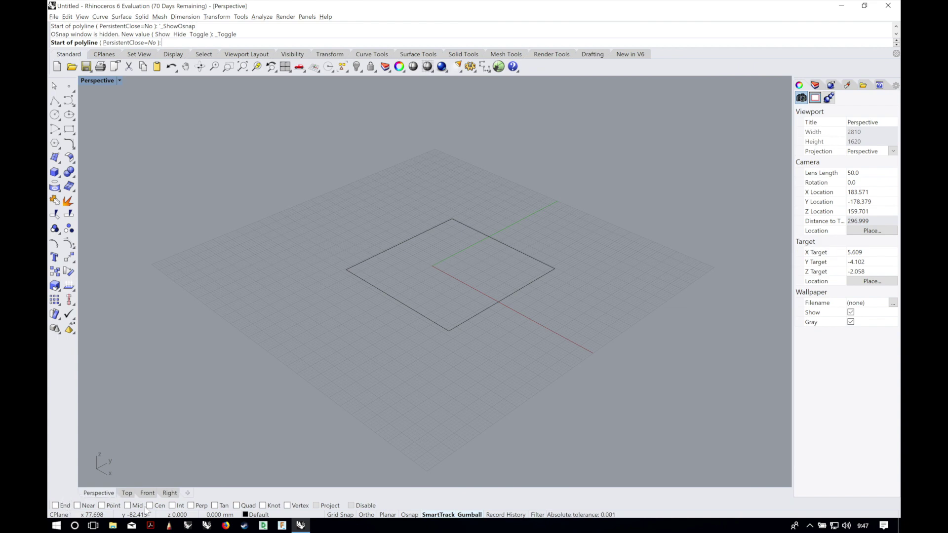
click(55, 506)
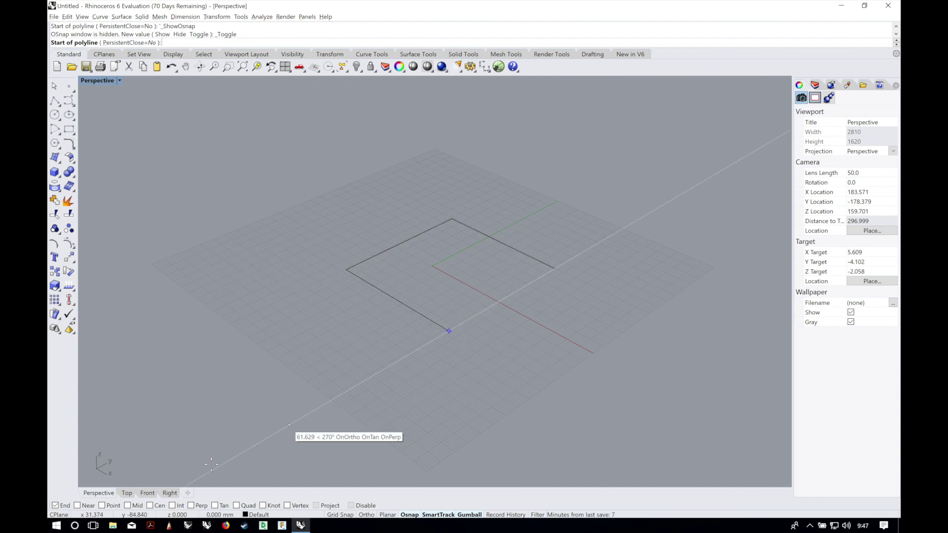
click(134, 507)
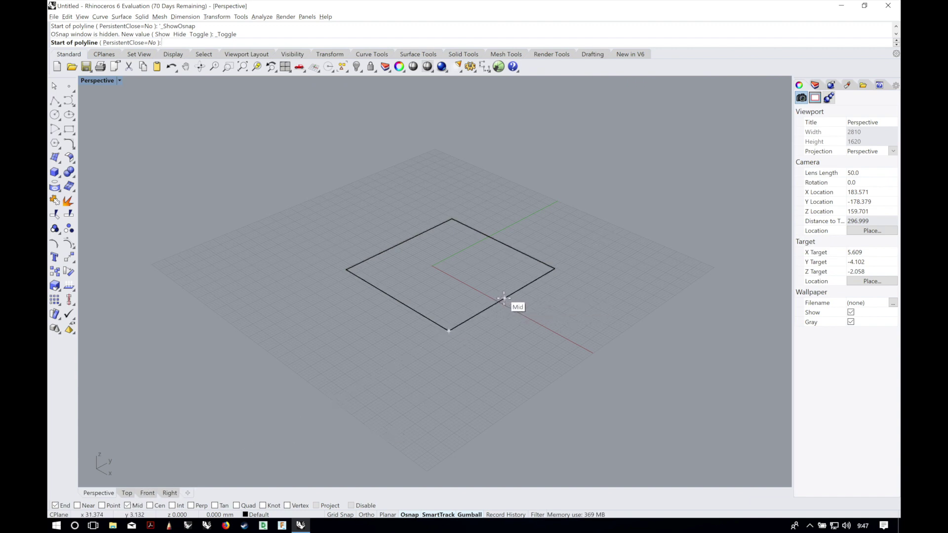
key(Escape)
Delete the rectangle from the construction plane.
right_drag(504, 298, 336, 240)
click(392, 252)
key(Delete)
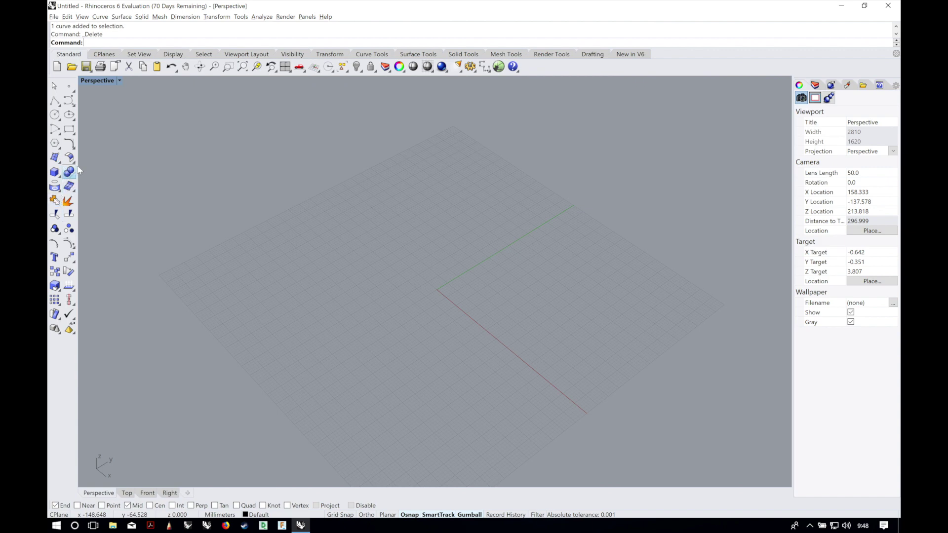
Examine the Transform, Curve, Surface, Solid and Render tool sets and the list of solid commands, ending on the Standard set.
click(330, 55)
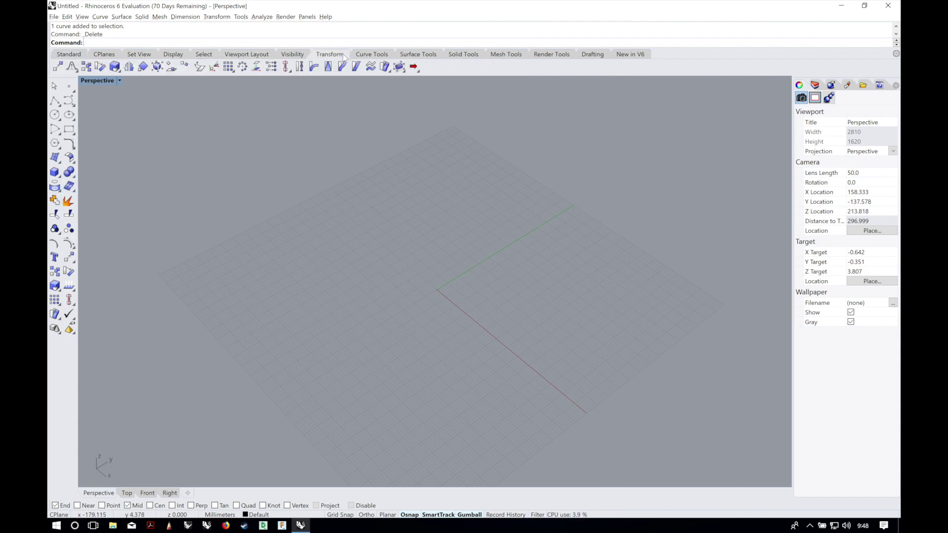
click(379, 55)
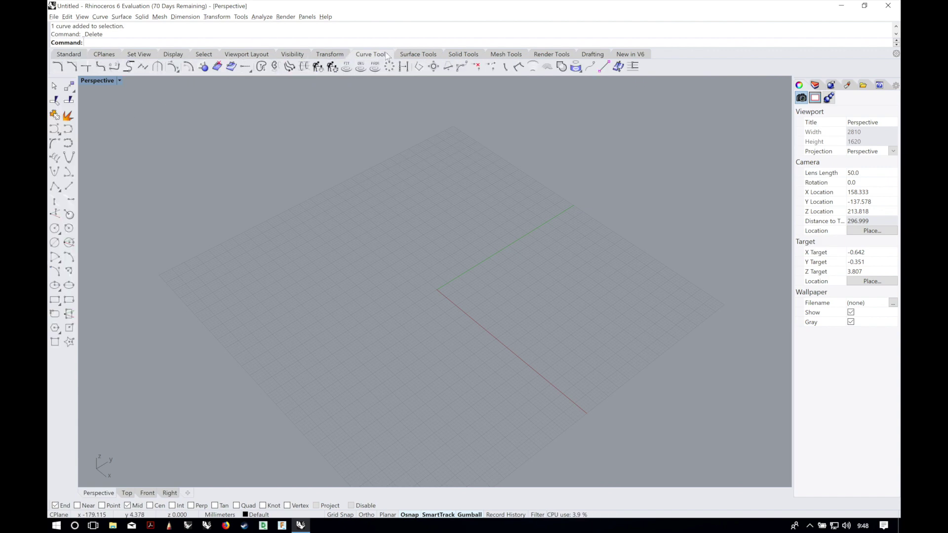
click(410, 55)
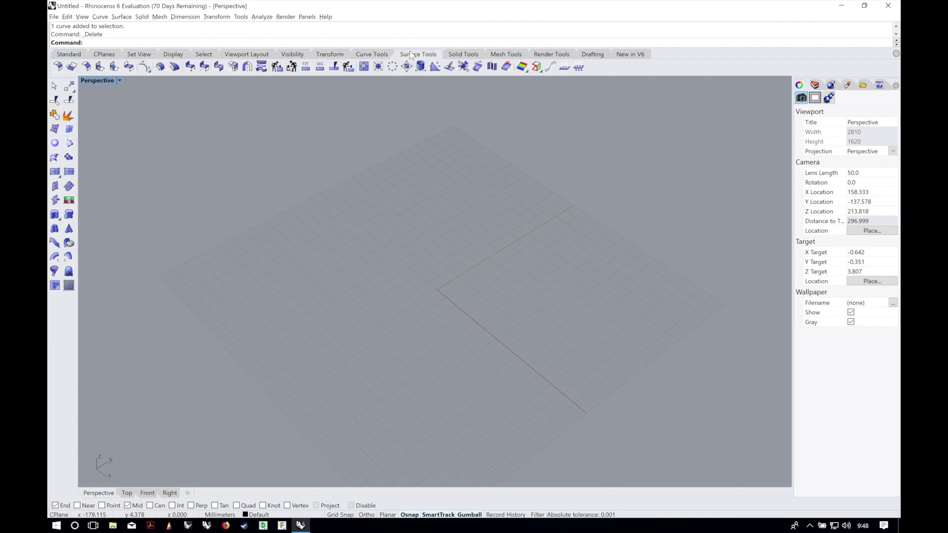
click(460, 55)
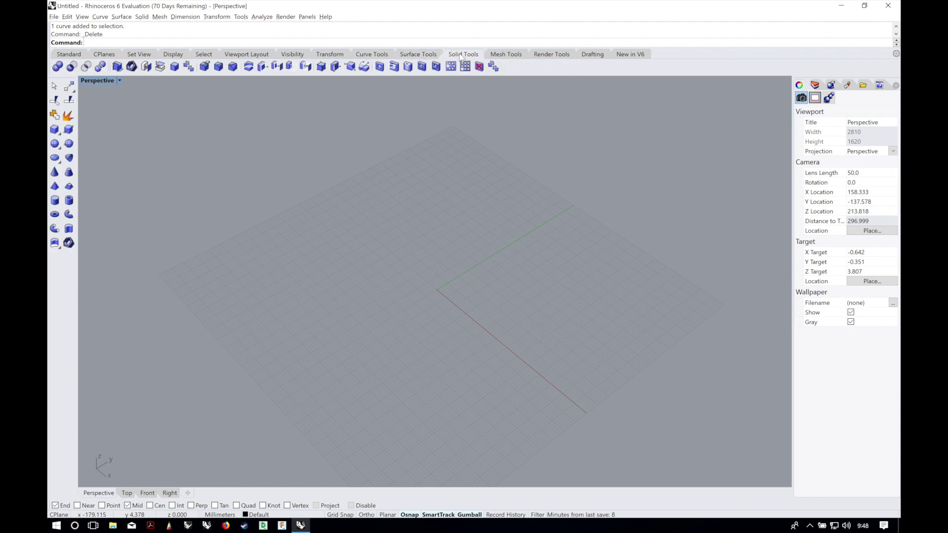
click(551, 54)
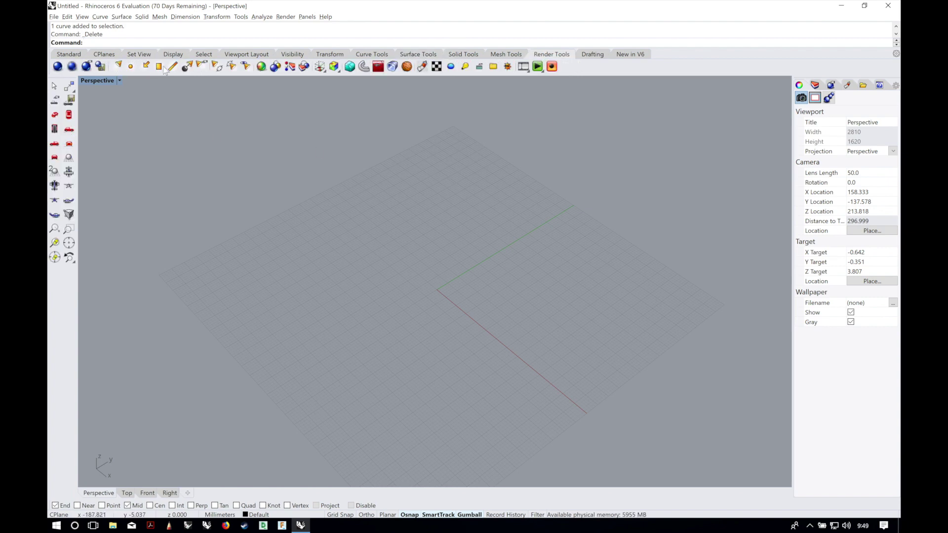
click(140, 17)
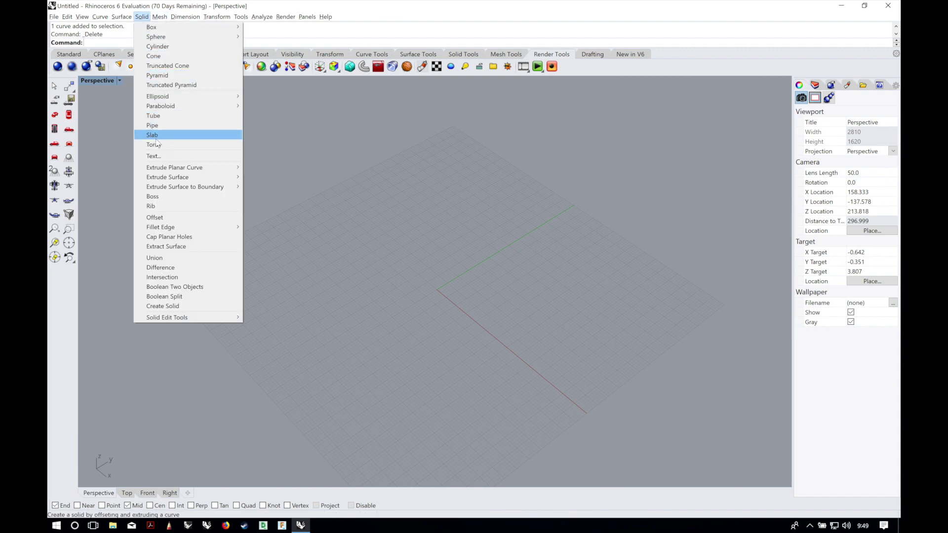
click(354, 247)
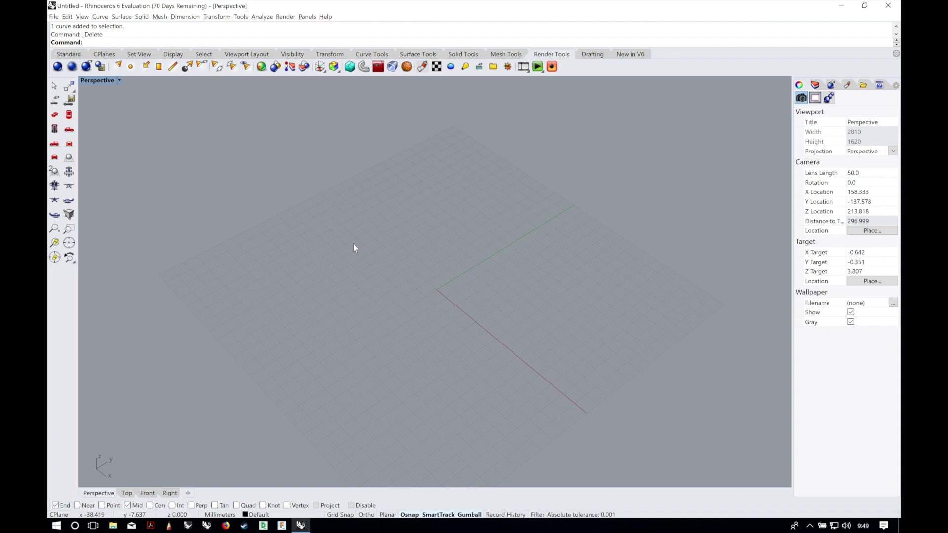
click(69, 53)
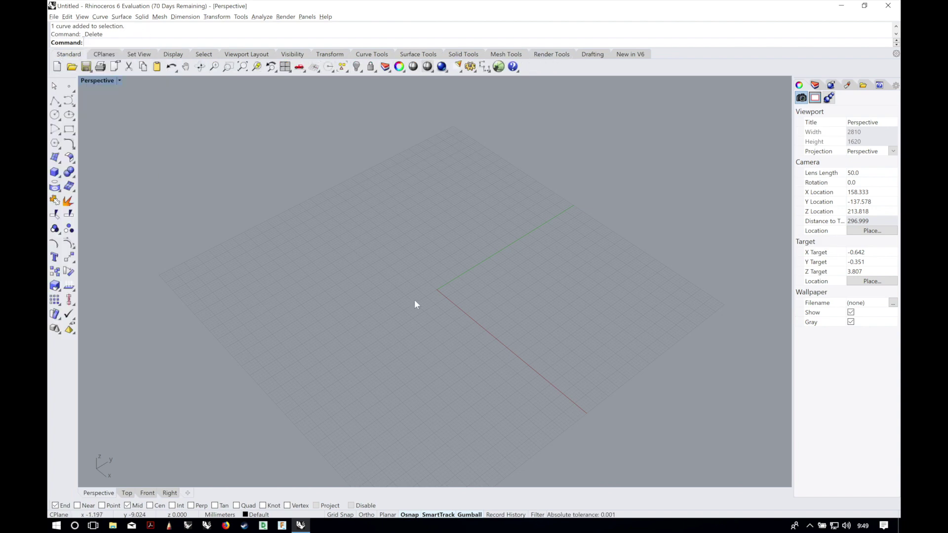
Draw a single-segment polyline on the construction plane that crosses the red X axis.
click(54, 101)
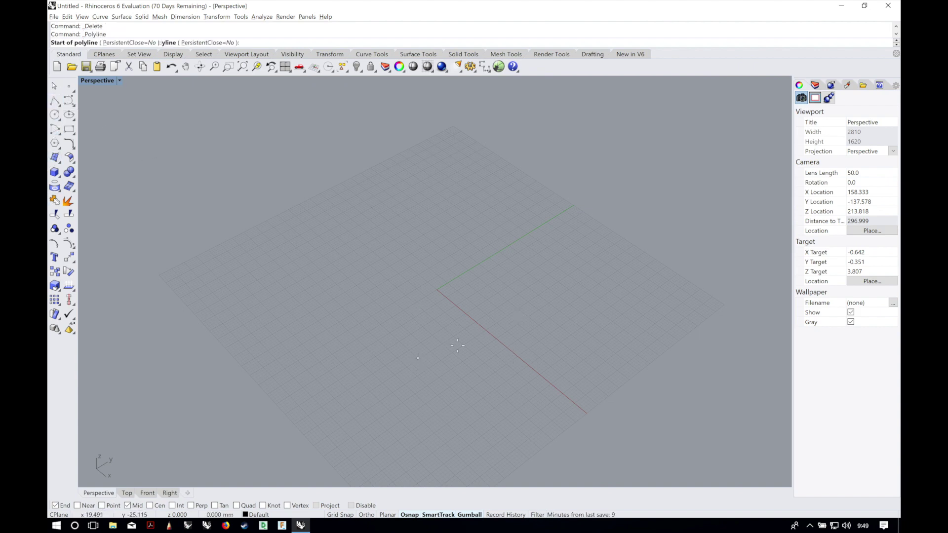
click(417, 358)
click(532, 305)
key(Return)
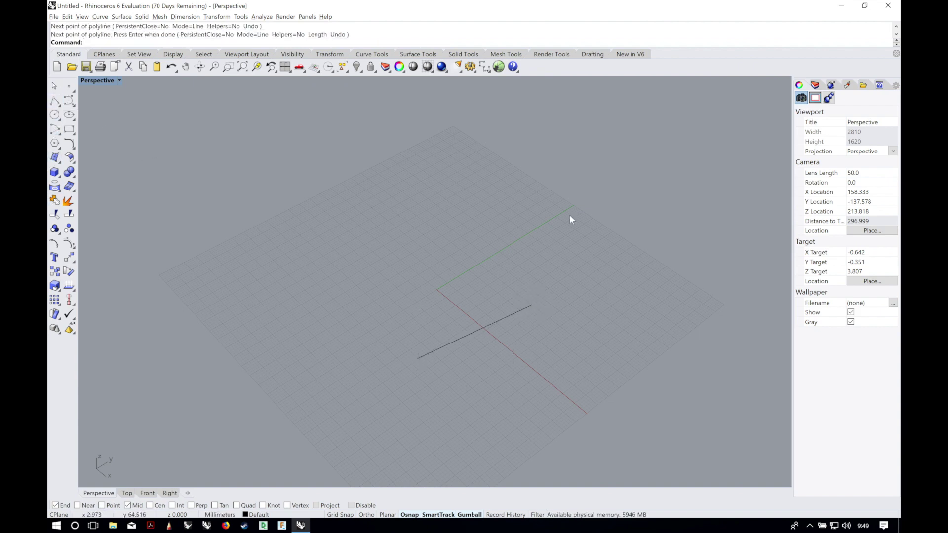
Draw a straight line with the Line command behind the existing polyline, crossing the green Y axis.
text(Line)
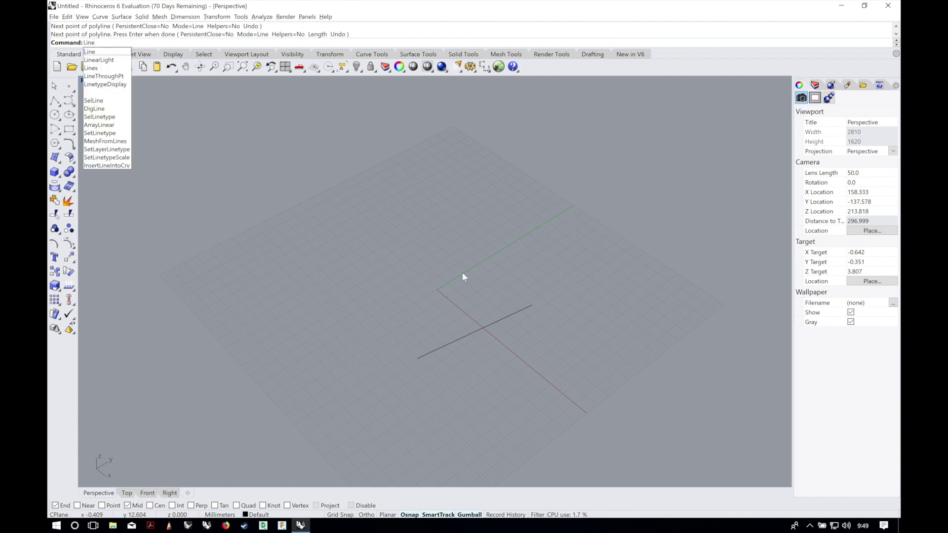
key(Return)
click(380, 281)
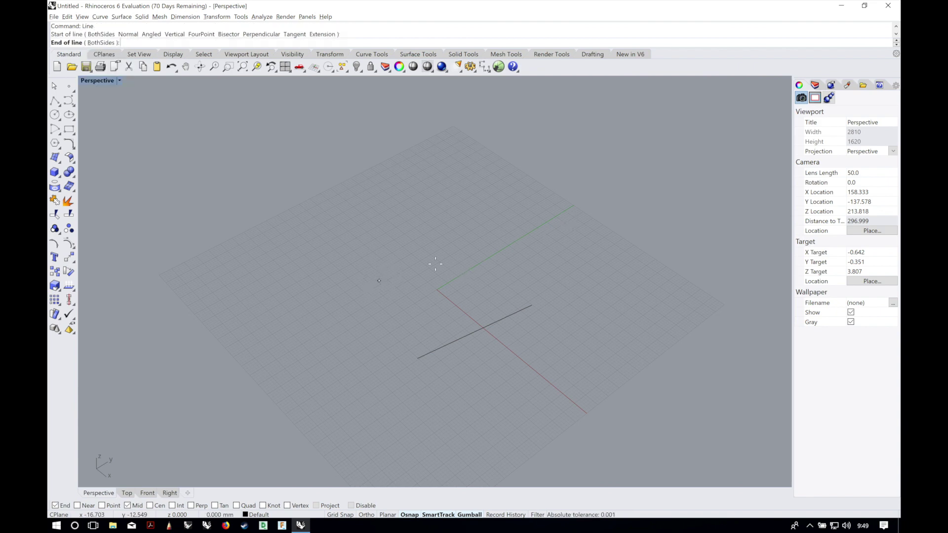
click(545, 264)
text(L)
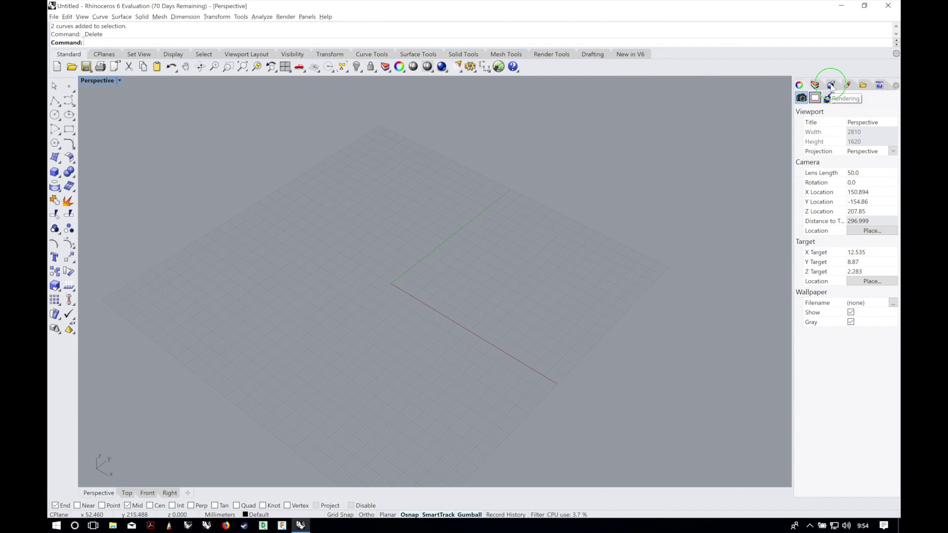
Examine the list of panels that can be shown or hidden.
right_click(831, 86)
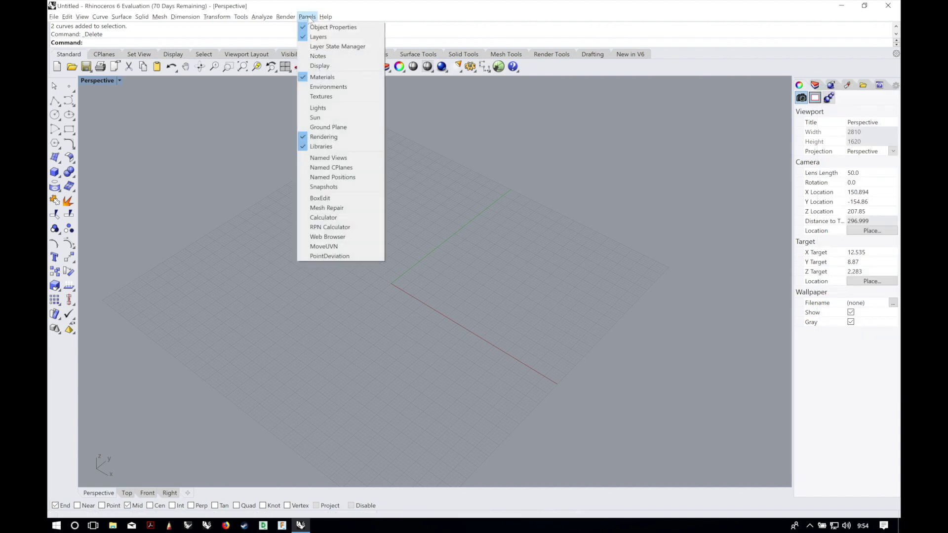
click(391, 232)
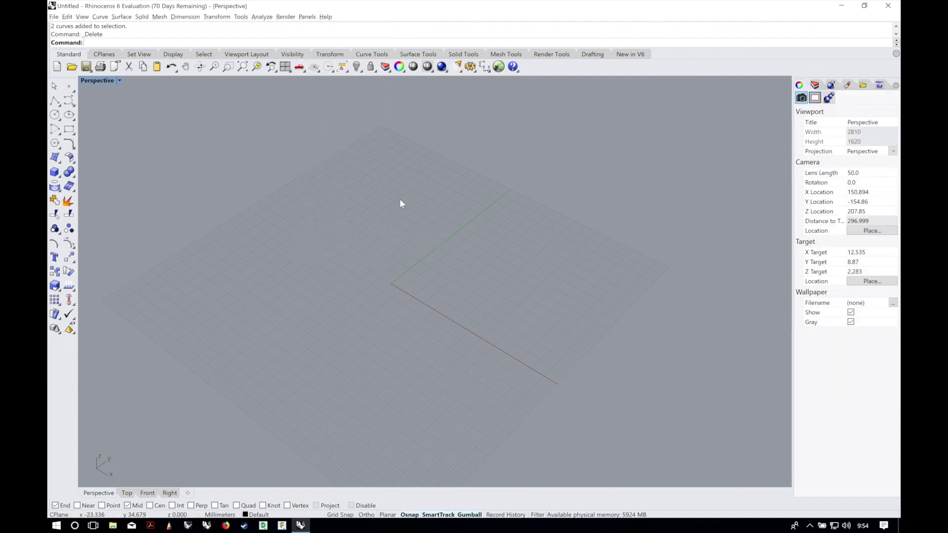
click(308, 17)
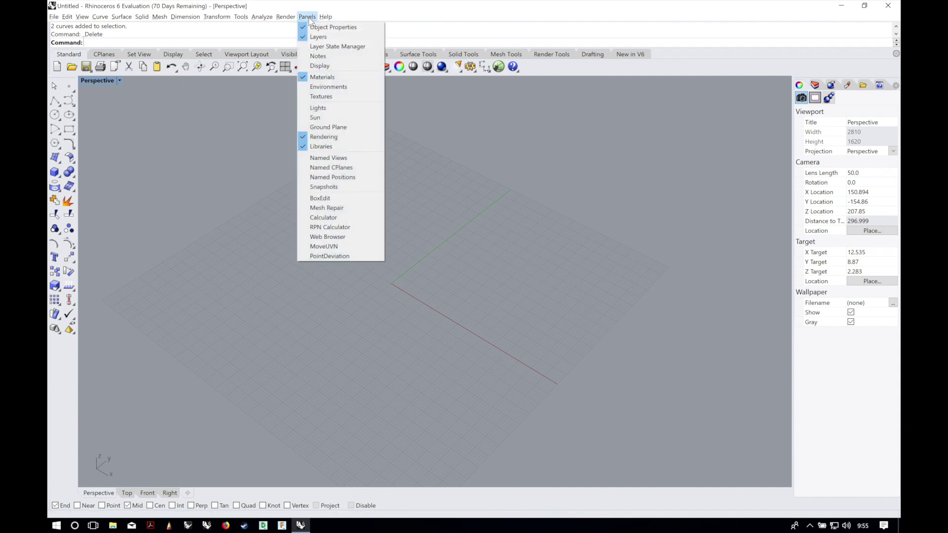
click(450, 152)
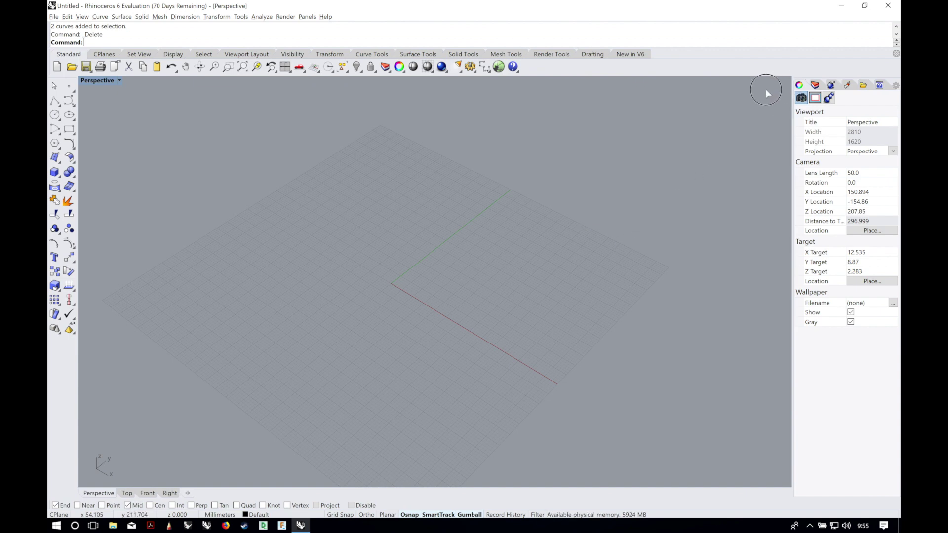
Try the Properties panel as a floating window and as its own docked column, and return it to the original panel group.
drag(417, 196, 417, 194)
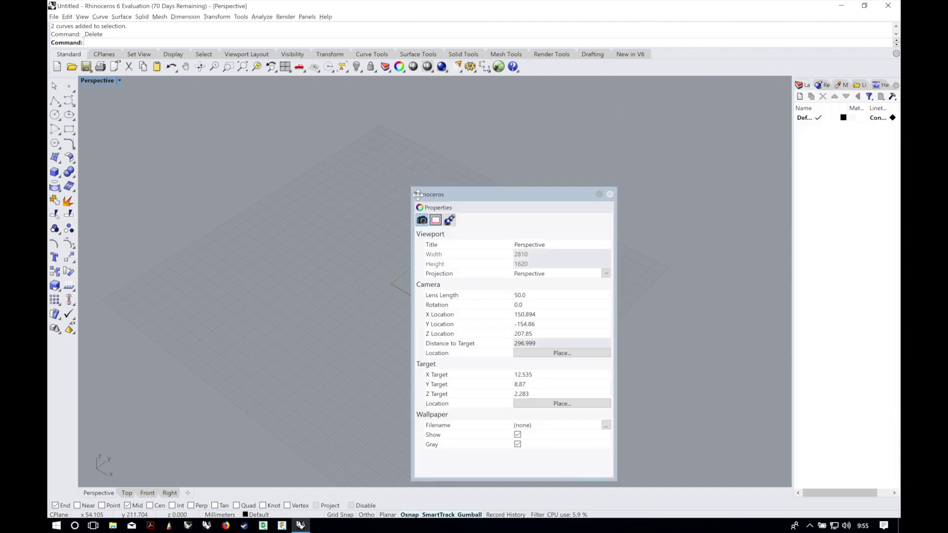
drag(417, 194, 785, 170)
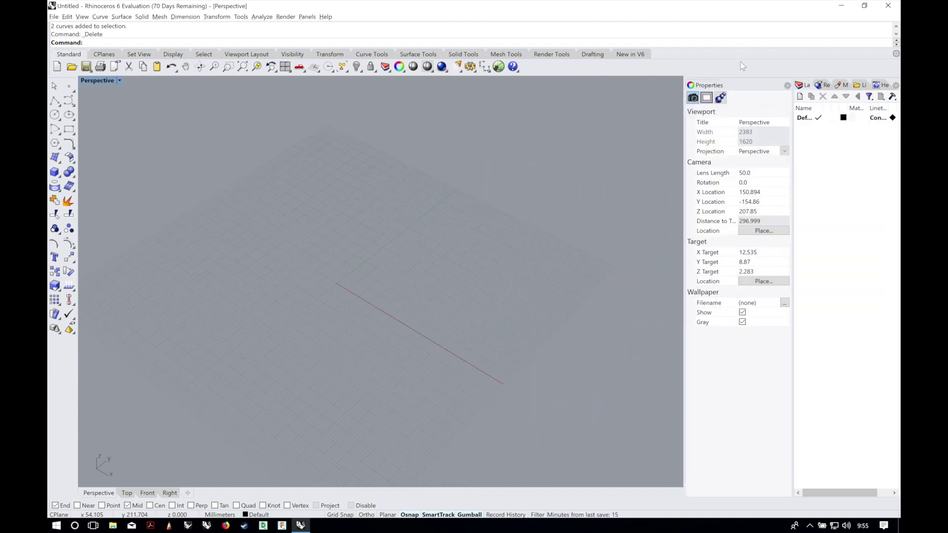
drag(711, 86, 806, 89)
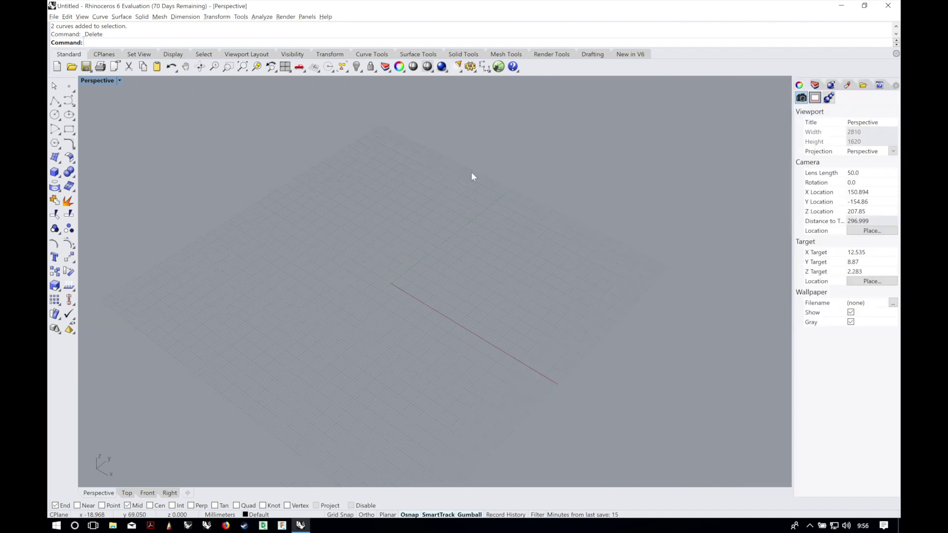
Examine the Perspective viewport's display modes and its Set View and Set CPlane options.
click(120, 82)
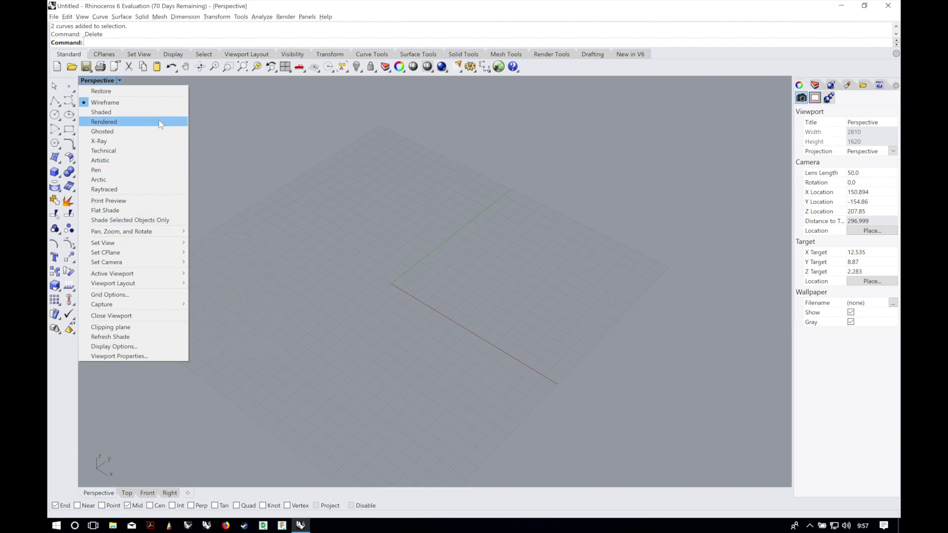
mouse_move(158, 242)
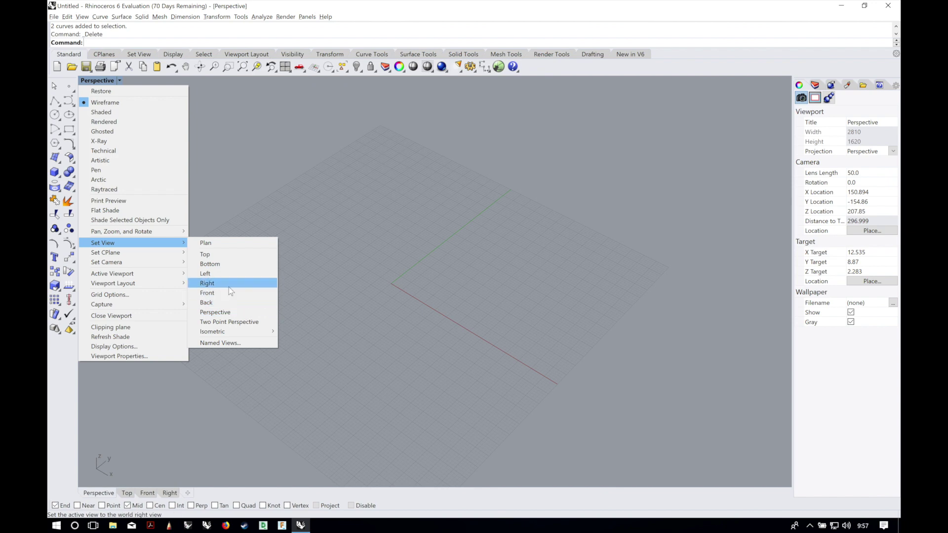
mouse_move(117, 274)
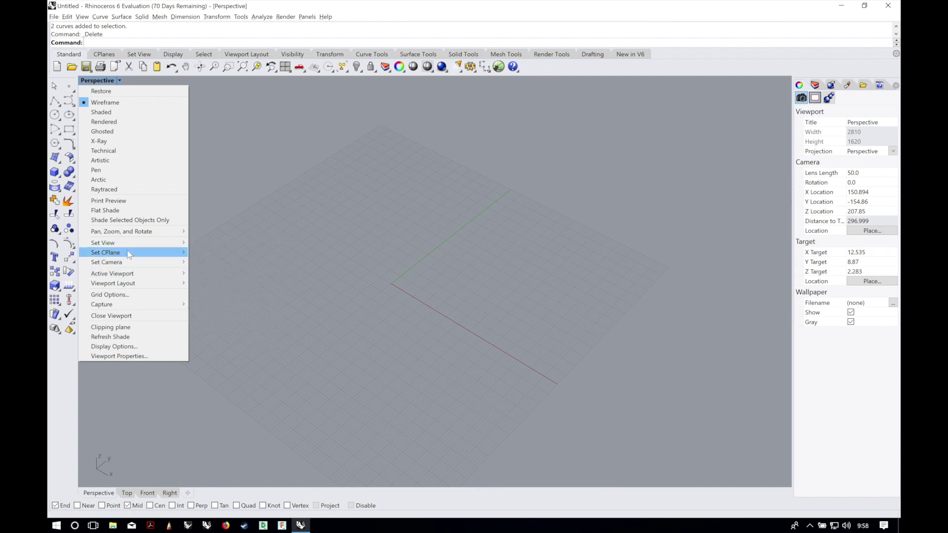
mouse_move(119, 253)
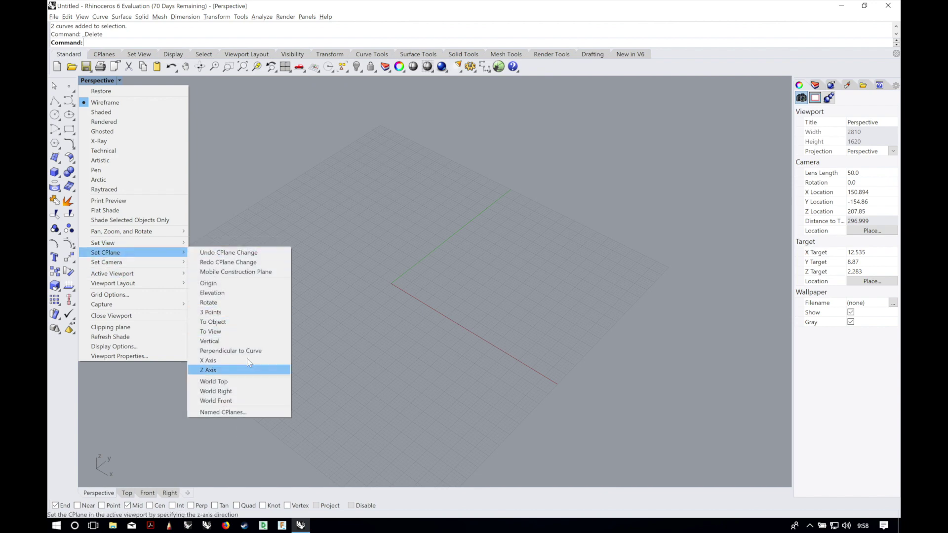
click(248, 341)
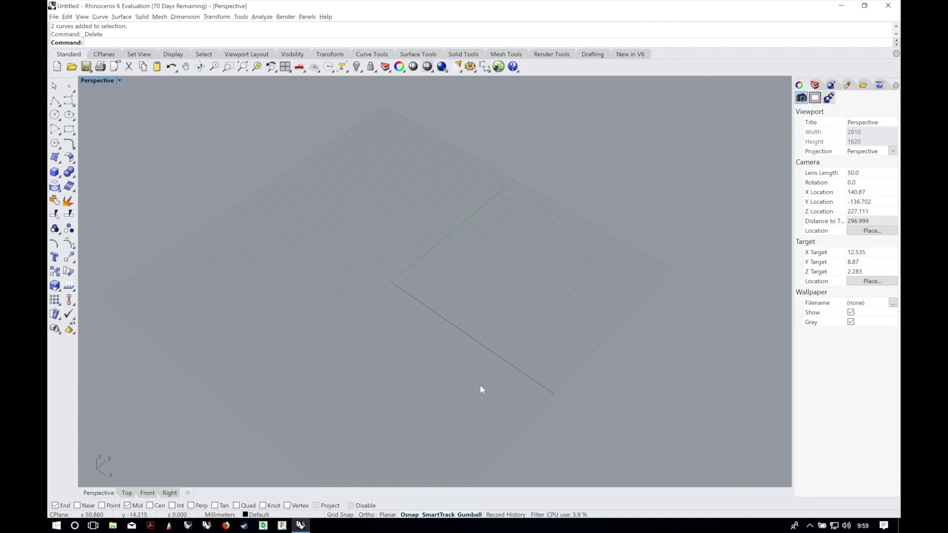
right_drag(480, 384, 467, 400)
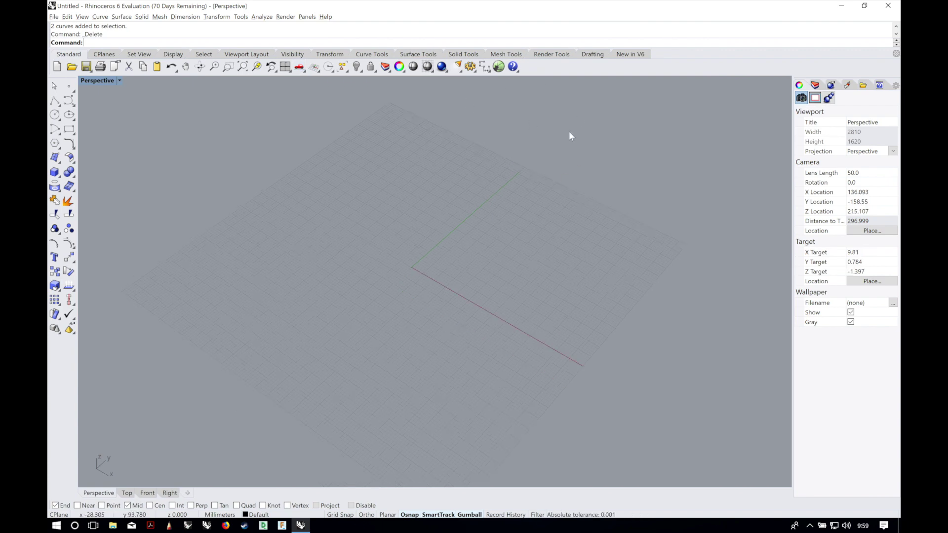
right_drag(431, 311, 466, 287)
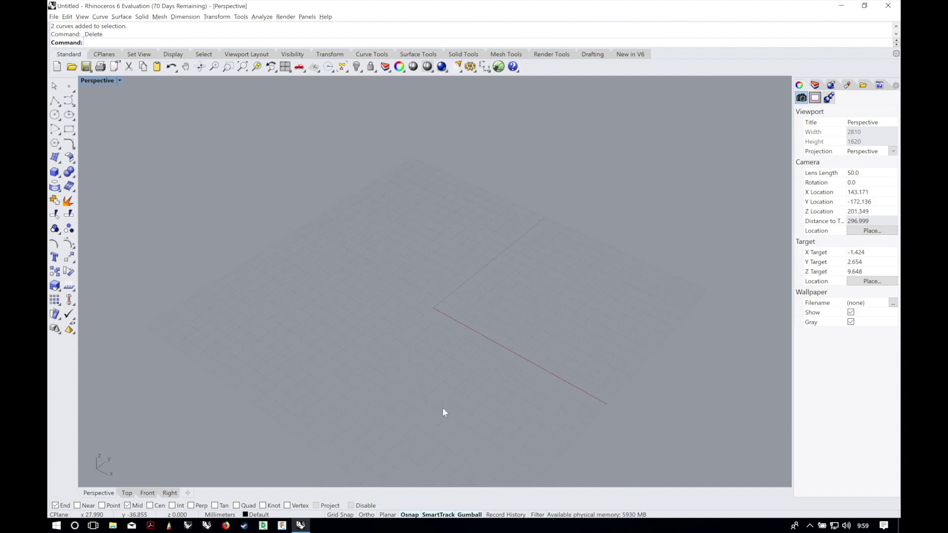